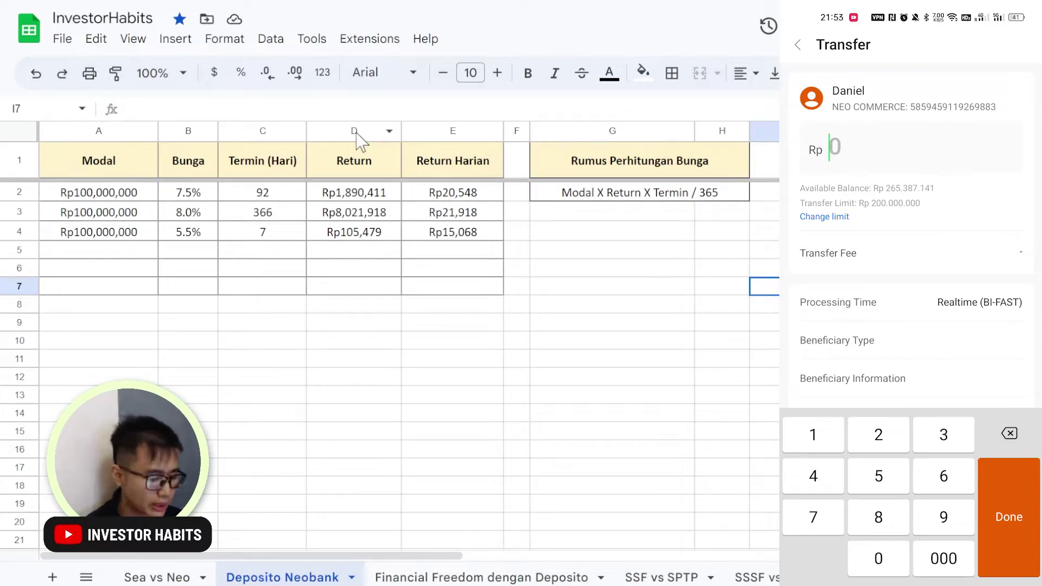
# Set the transfer amount to Rp 99.700.000 and proceed with the transfer to the Neo Commerce account
pyautogui.write('9')
pyautogui.press('BackSpace')
pyautogui.write('99.700.000')
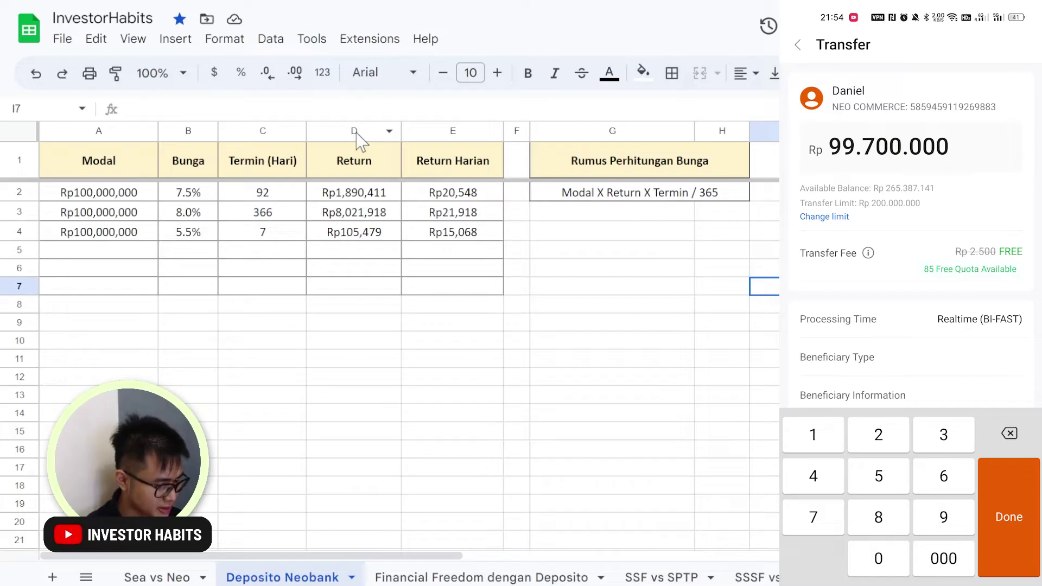
pyautogui.press('Return')
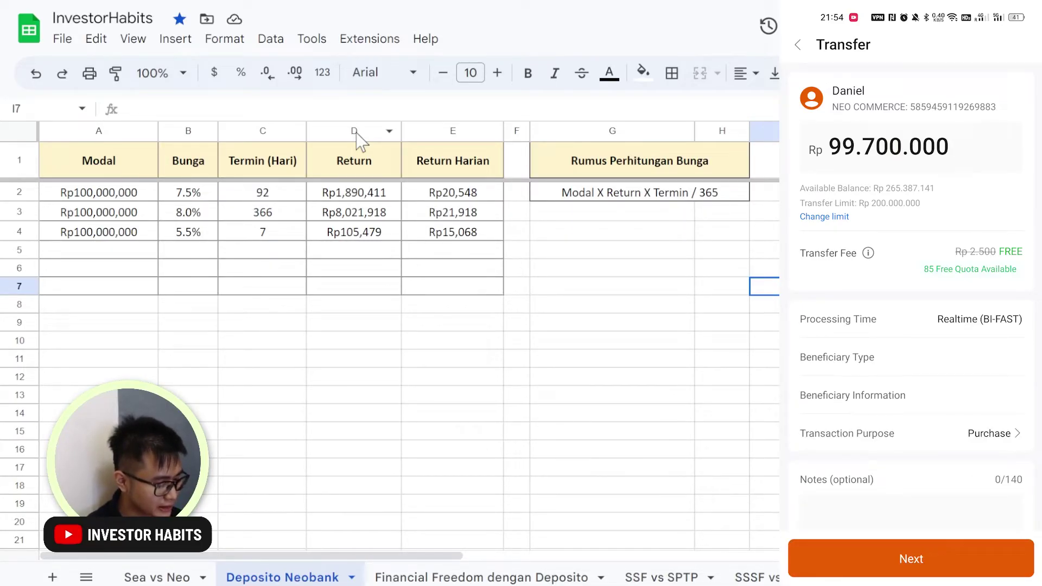
pyautogui.press('Return')
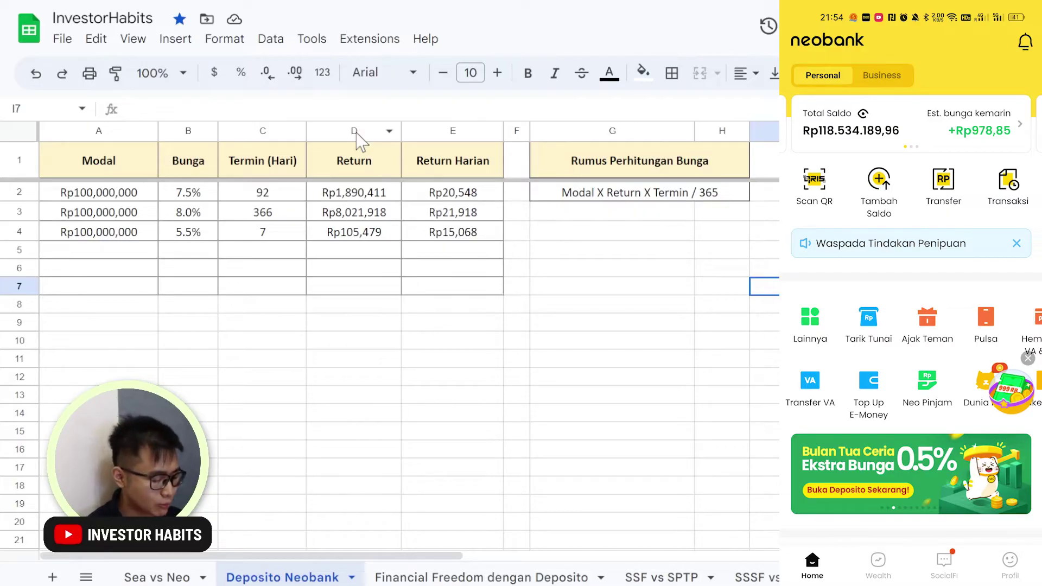
# Examine the Neo WOW Flexi 3 bulan deposit's terms and interest formula, and the matching formula in the sheet
pyautogui.scroll(-10, 910, 326)
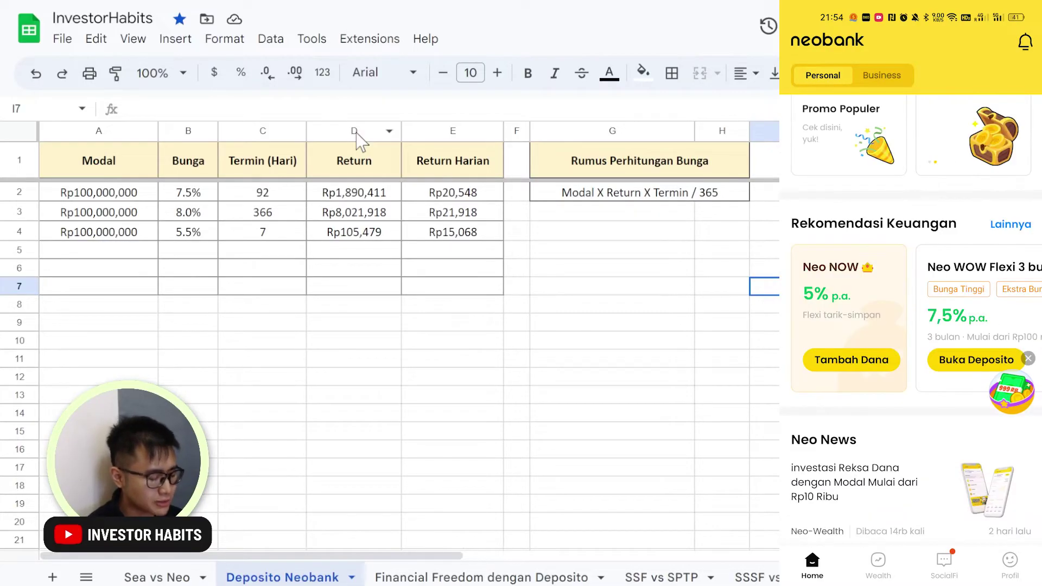
pyautogui.scroll(-2, 910, 320)
pyautogui.scroll(1, 910, 320)
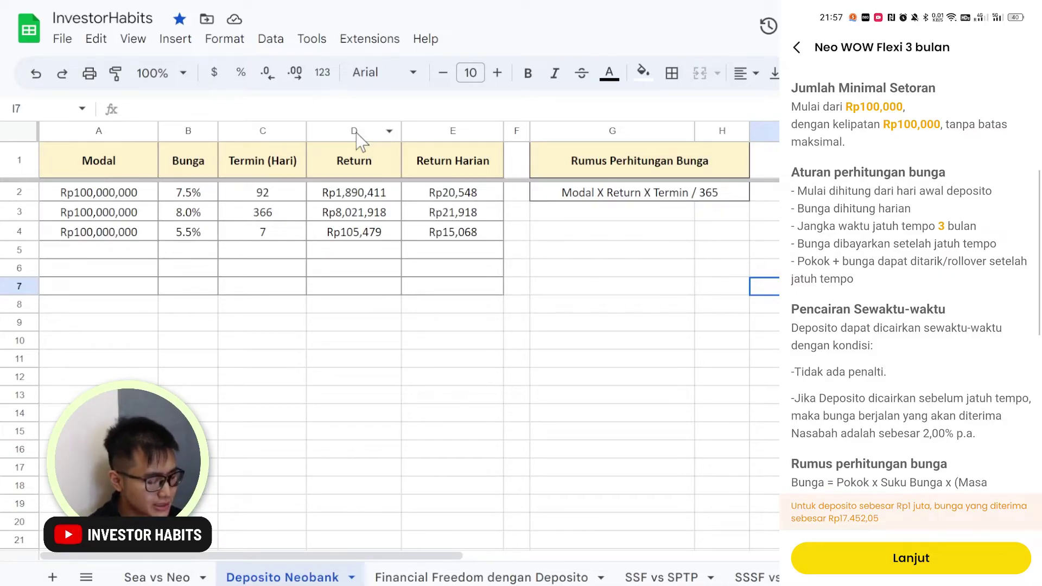
pyautogui.scroll(-3, 911, 271)
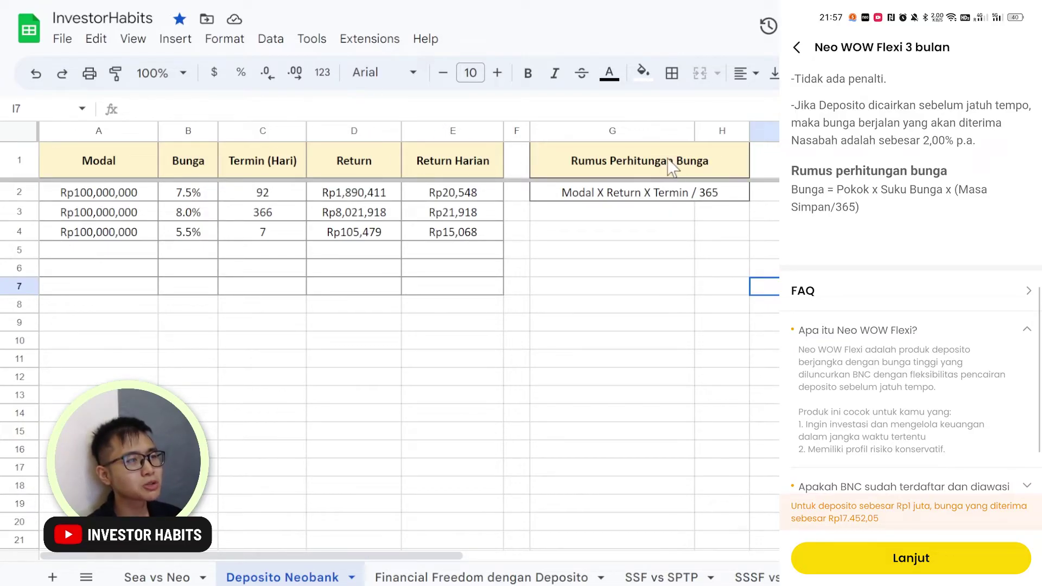
pyautogui.click(600, 196)
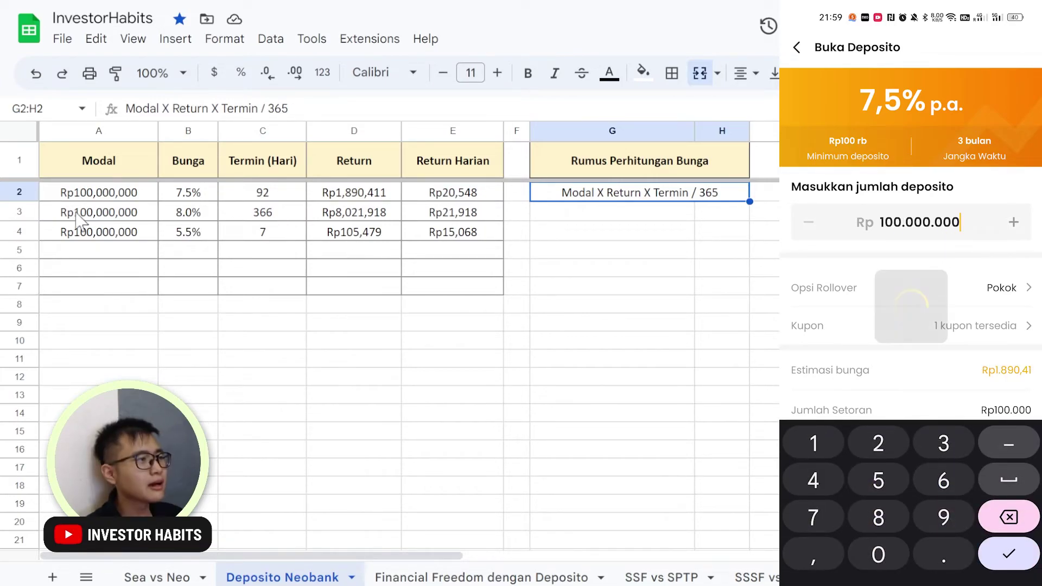
# Copy the Rp100,000,000 capital from A4 into A5
pyautogui.click(88, 238)
pyautogui.hotkey('ctrl', 'c')
pyautogui.rightClick(95, 252)
pyautogui.click(128, 143)
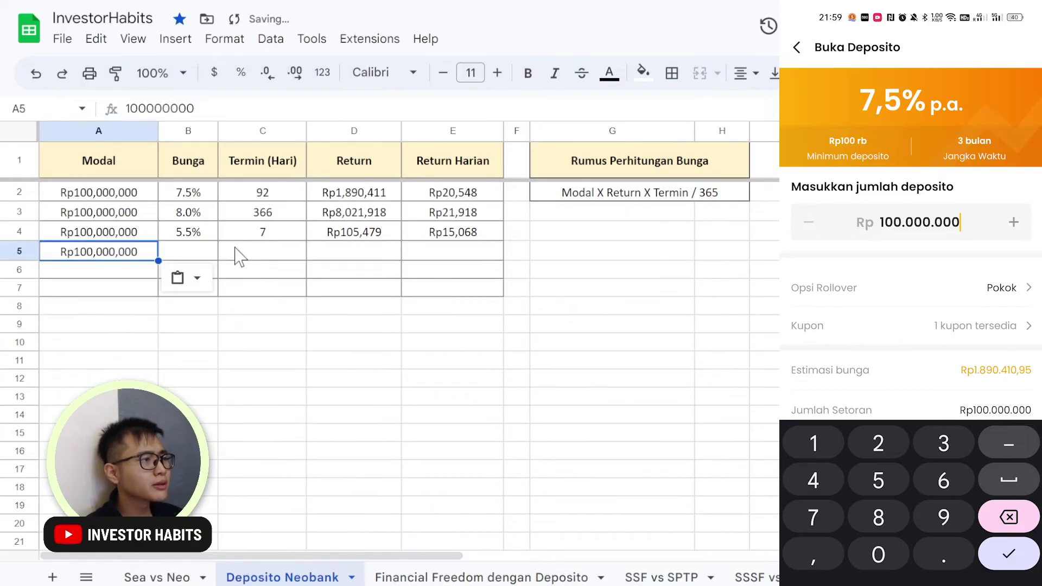
# Copy the 7.5% interest rate from B2 into B5
pyautogui.click(239, 255)
pyautogui.rightClick(196, 194)
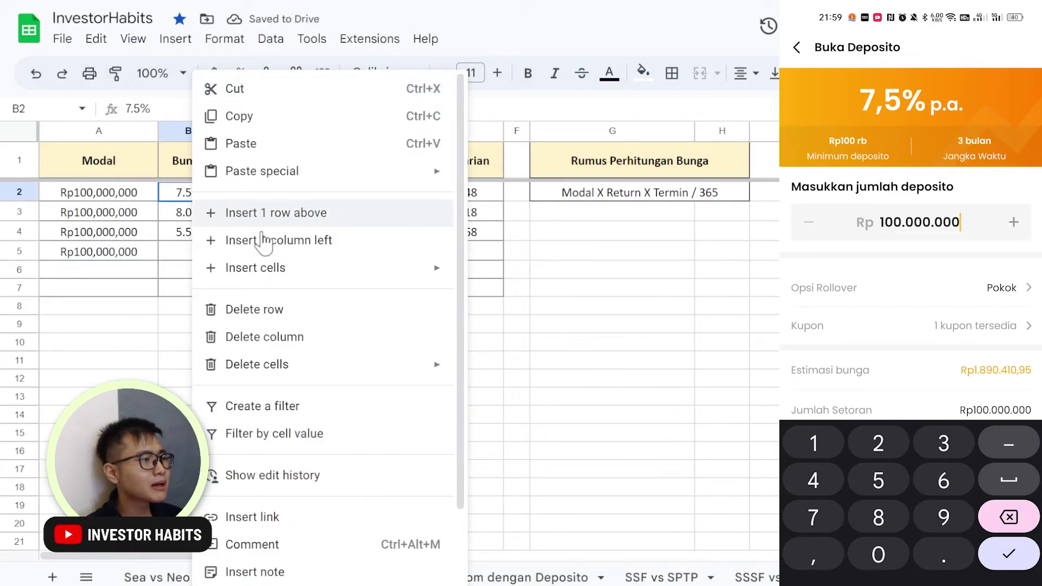
pyautogui.click(273, 118)
pyautogui.click(197, 240)
pyautogui.rightClick(201, 250)
pyautogui.click(179, 254)
pyautogui.hotkey('ctrl', 'v')
# Enter a term of 92 days in C5
pyautogui.click(275, 255)
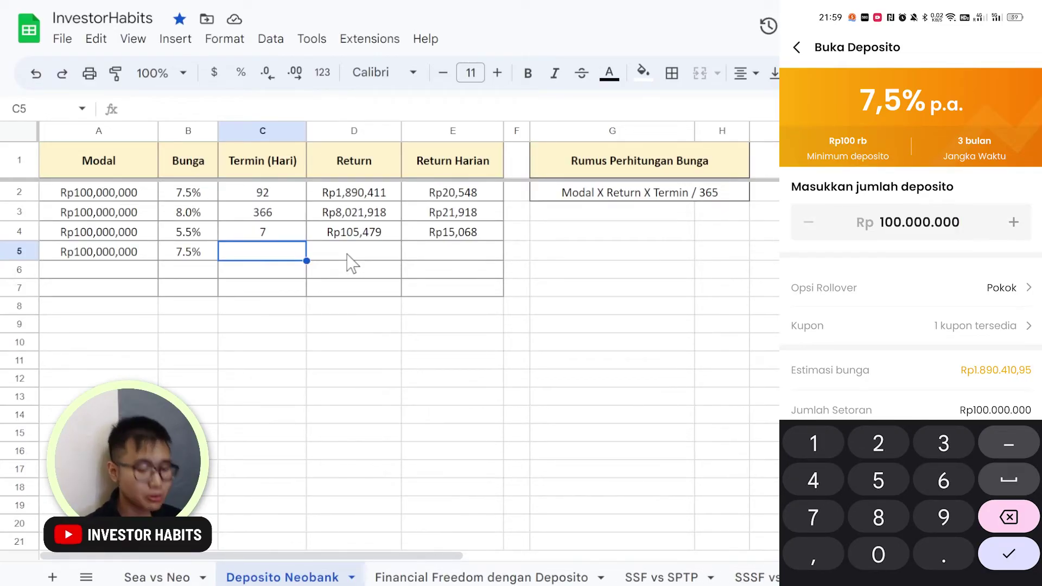
pyautogui.write('92')
pyautogui.press('Return')
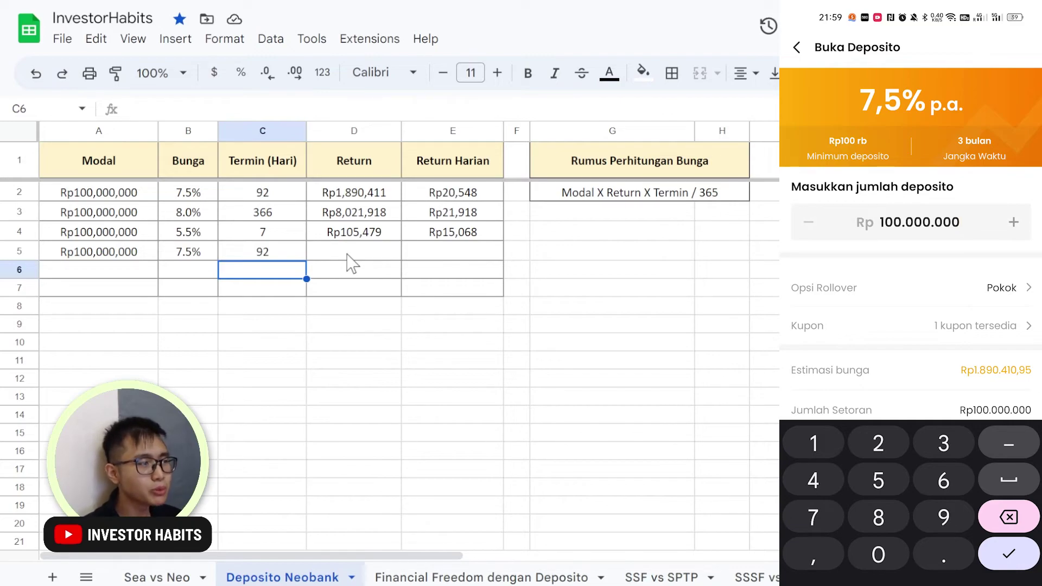
# Fill the Return and Return Harian formulas from D4:E4 down to row 5 and check the formula in D5
pyautogui.moveTo(353, 230); pyautogui.dragTo(434, 234)
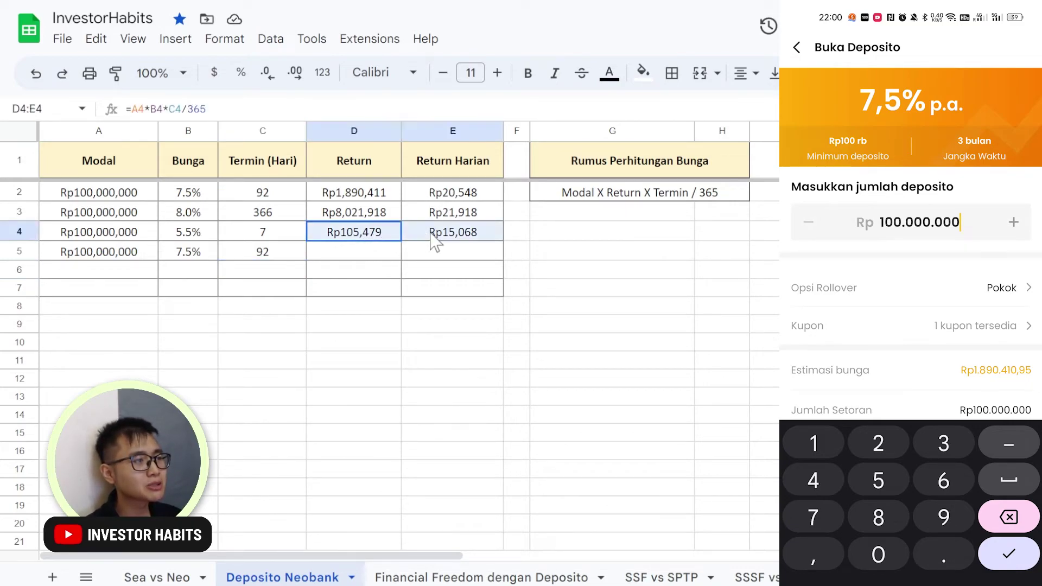
pyautogui.moveTo(502, 239)
pyautogui.mouseDown()
pyautogui.moveTo(503, 267)
pyautogui.moveTo(502, 255)
pyautogui.mouseUp()
pyautogui.click(593, 266)
pyautogui.click(356, 256)
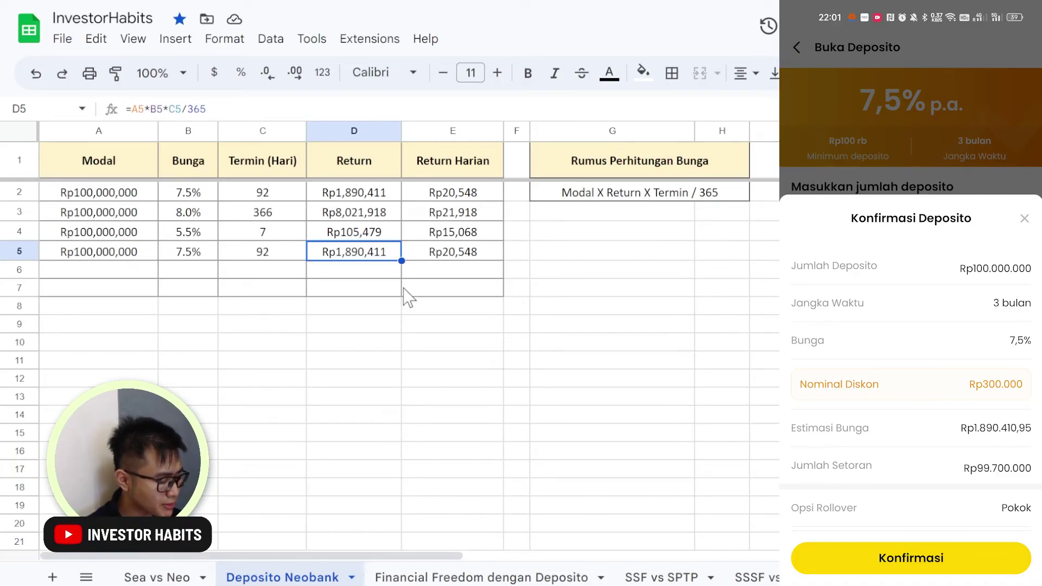
# Review the details of the Rp100.000.000 three-month deposit and confirm it in the neobank app
pyautogui.scroll(-1, 911, 380)
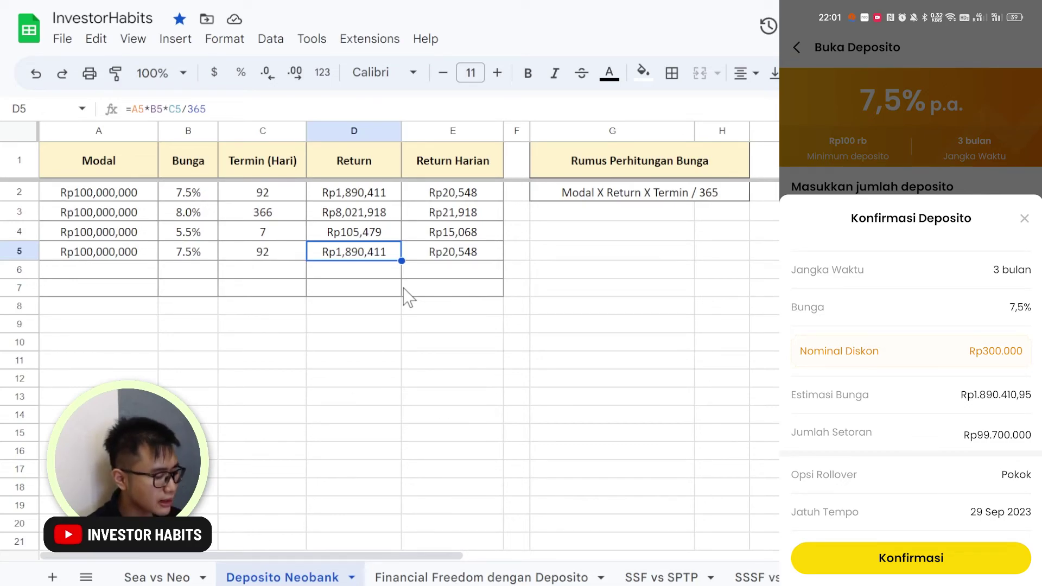
pyautogui.click(910, 557)
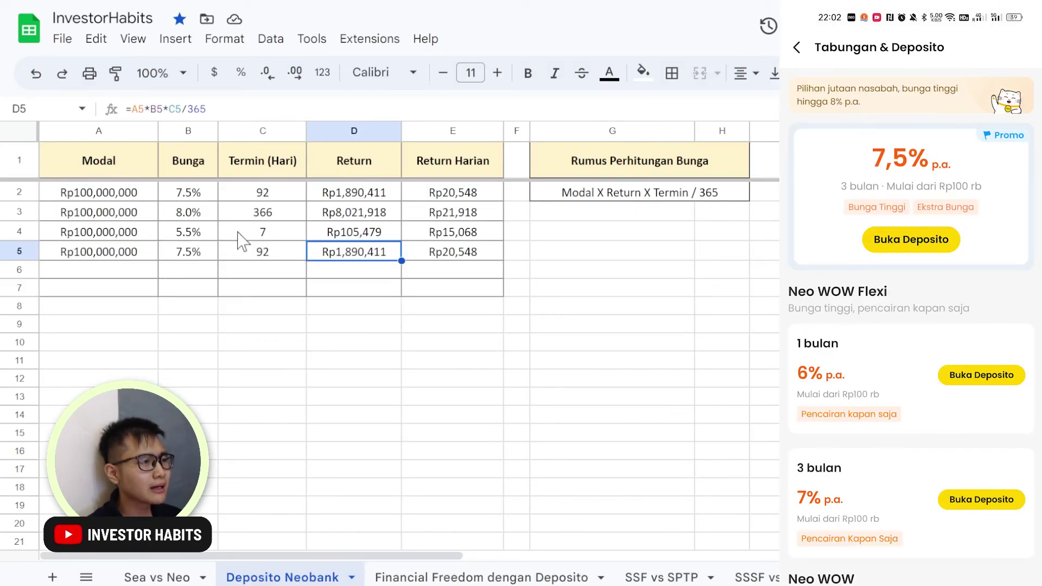
# Set the capital of the 7-day deposit in A4 to Rp10,000,000 and check the returns in D4 and D5
pyautogui.click(273, 236)
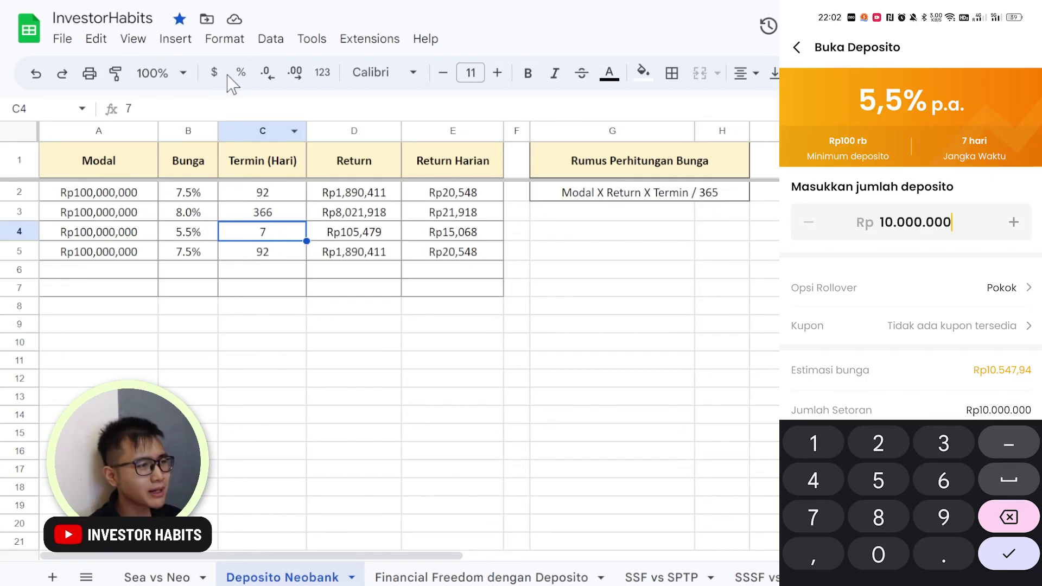
pyautogui.click(186, 286)
pyautogui.click(111, 219)
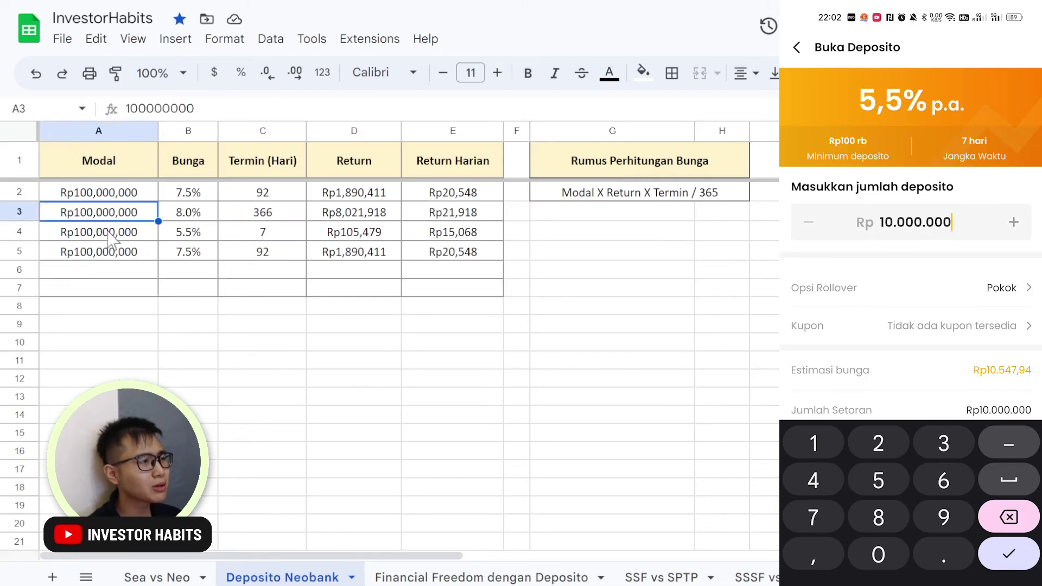
pyautogui.click(115, 234)
pyautogui.moveTo(220, 109); pyautogui.dragTo(149, 108)
pyautogui.write('00000')
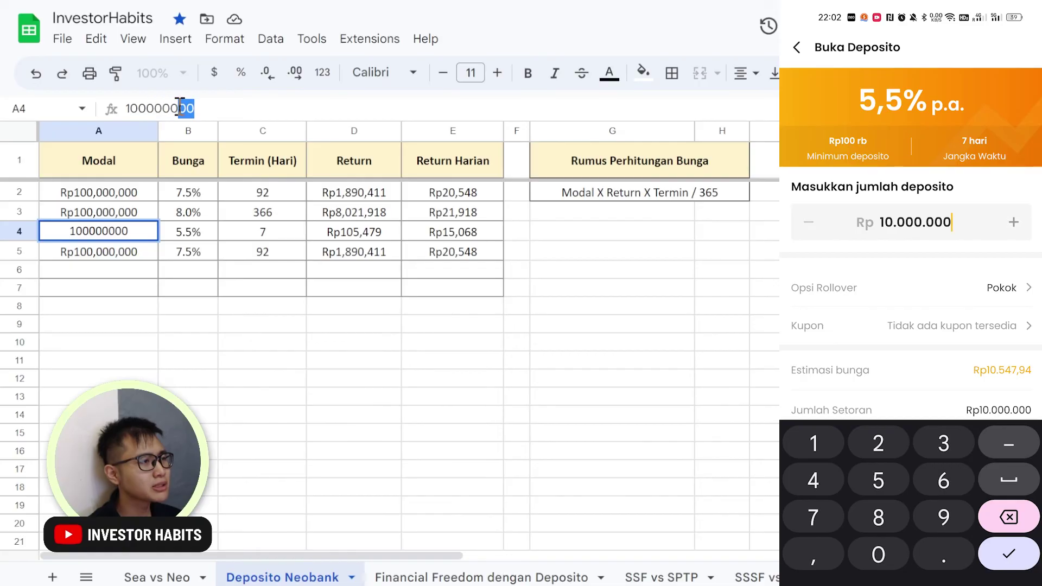
pyautogui.press('Return')
pyautogui.click(250, 291)
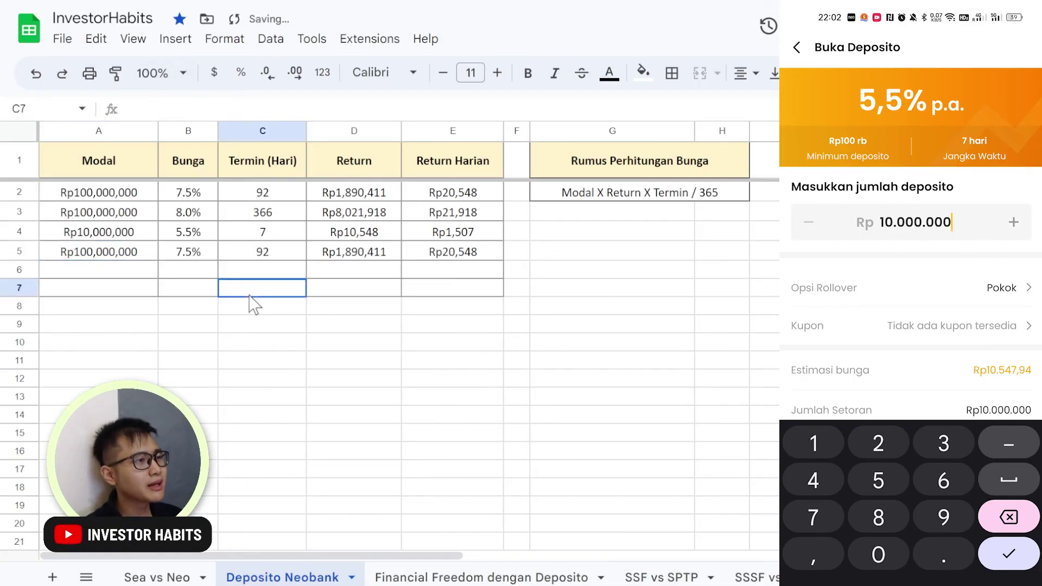
pyautogui.click(366, 237)
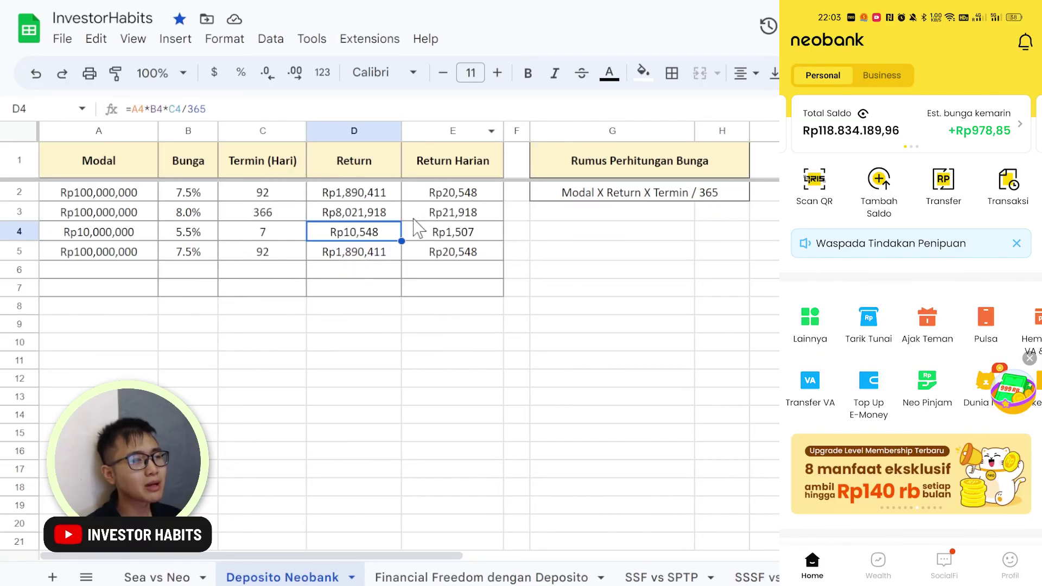
pyautogui.click(374, 251)
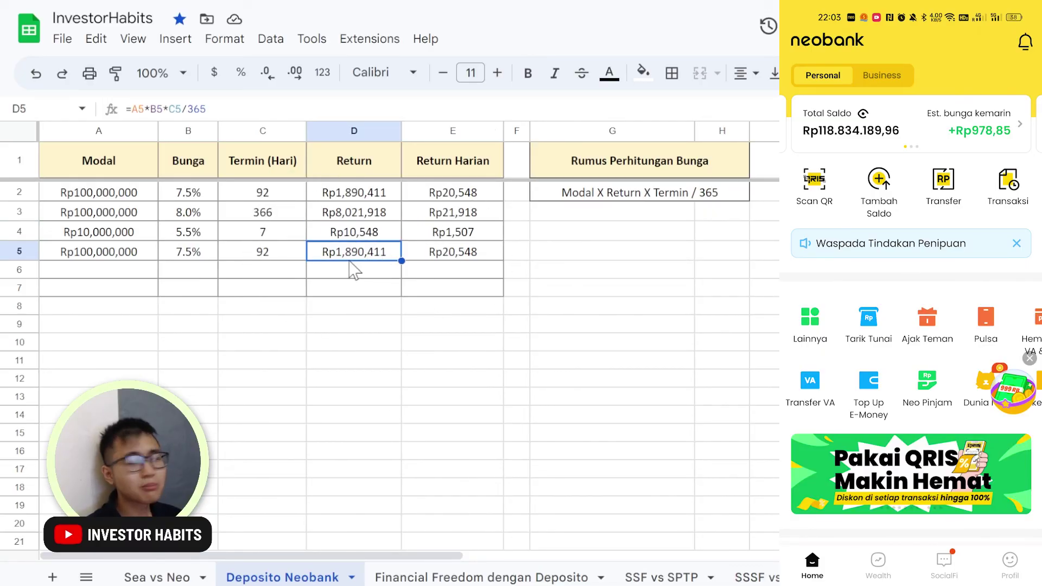